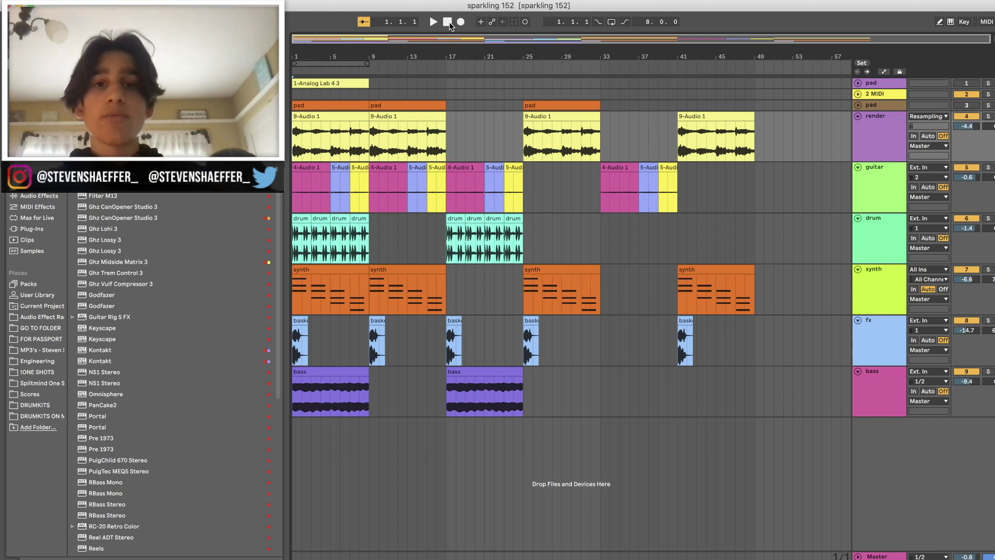
Step: Solo the render track and play its audio from the start of the arrangement
{"action": "left_click", "coordinate": [864, 128]}
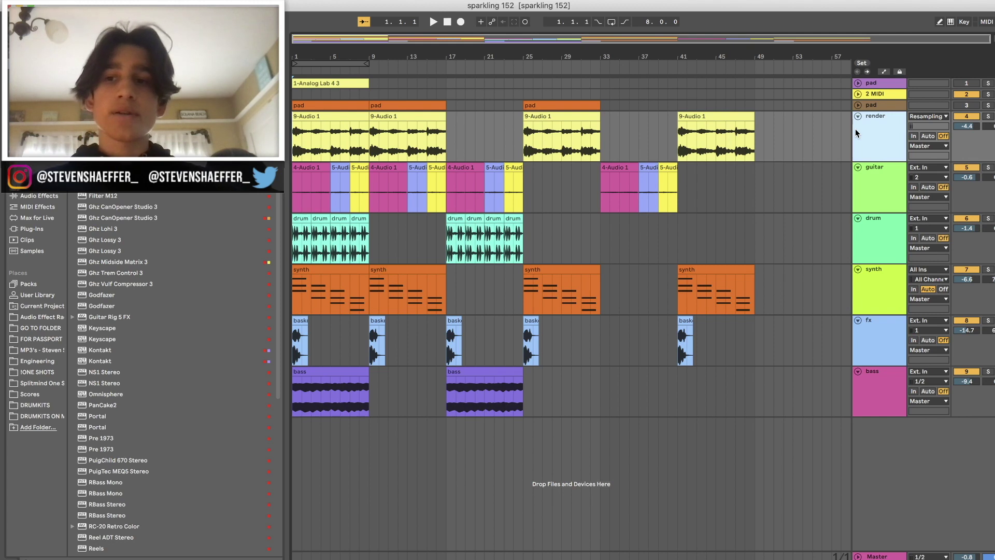
{"action": "key", "text": "s"}
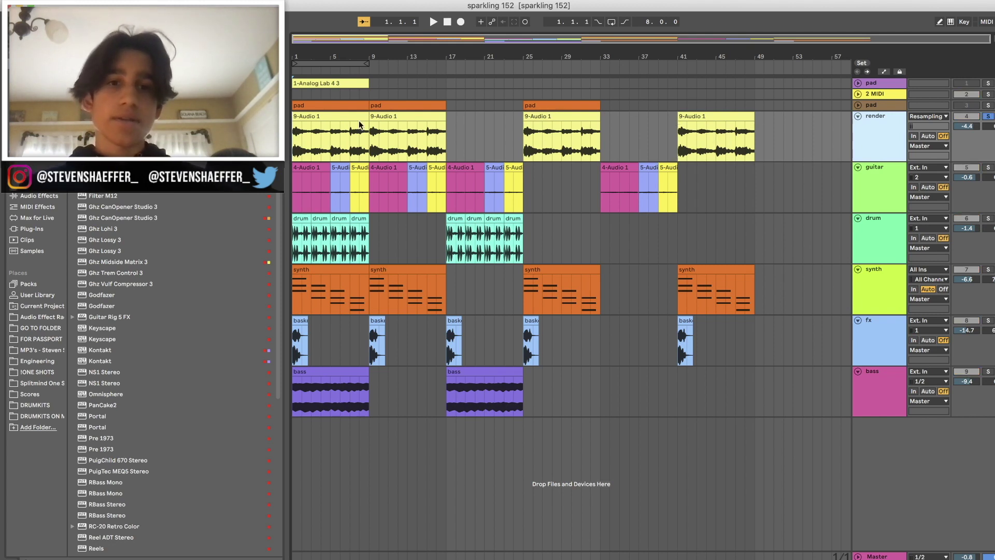
{"action": "left_click", "coordinate": [297, 141]}
{"action": "key", "text": "space"}
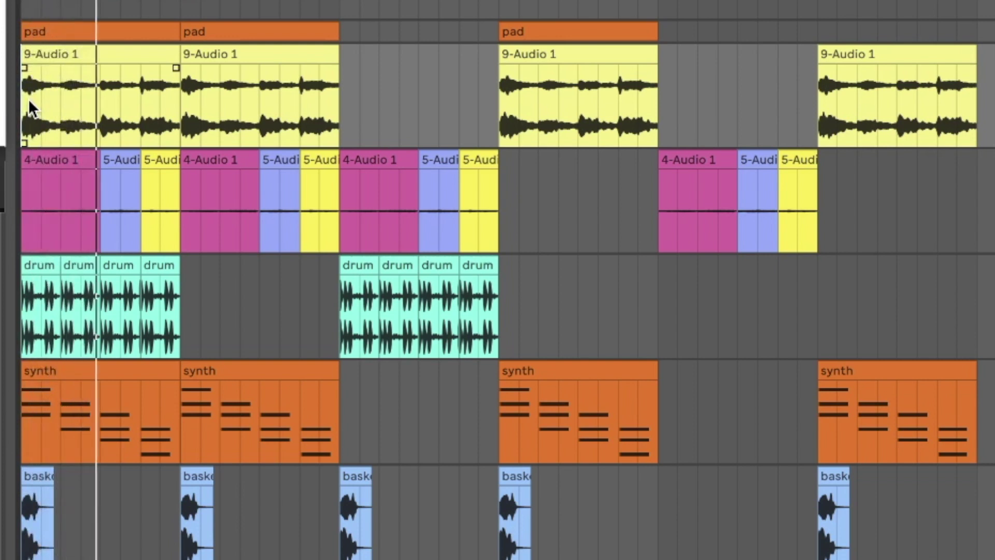
Step: Examine the low cut, high cut and dip bands in the pad track's FabFilter Pro-Q 3
{"action": "key", "text": "plus"}
{"action": "key", "text": "plus"}
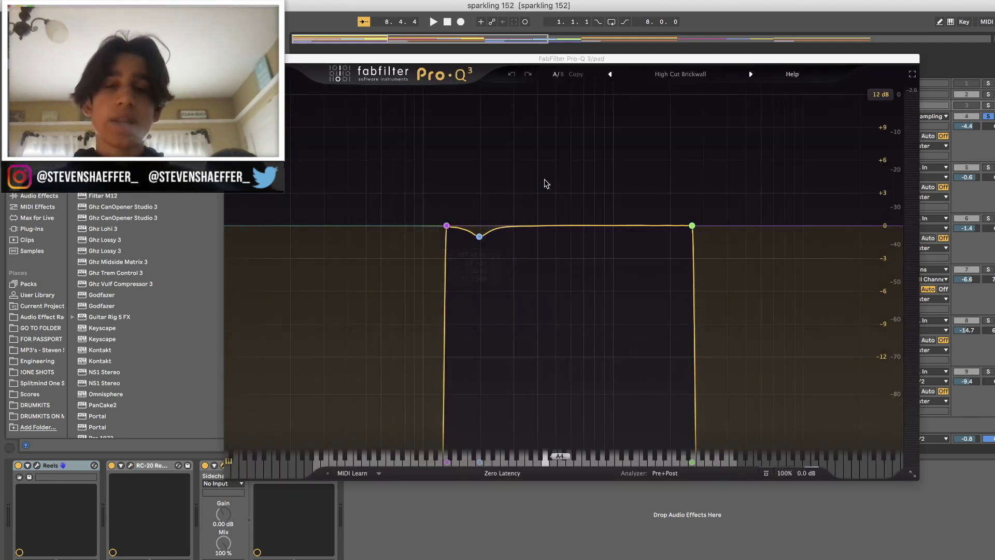
{"action": "mouse_move", "coordinate": [760, 281]}
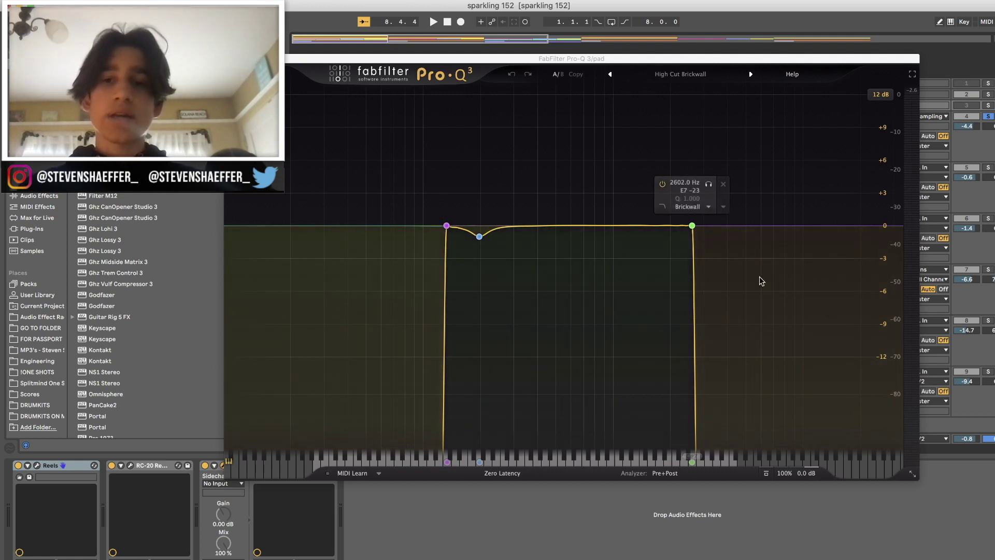
{"action": "mouse_move", "coordinate": [487, 238]}
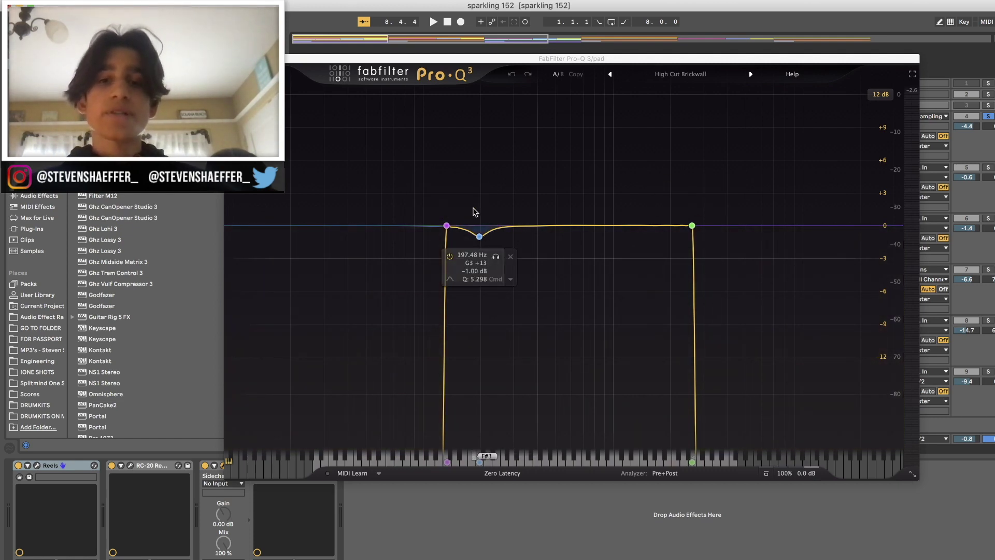
Step: Solo the guitar track and play its part from bar 1
{"action": "left_click", "coordinate": [871, 168]}
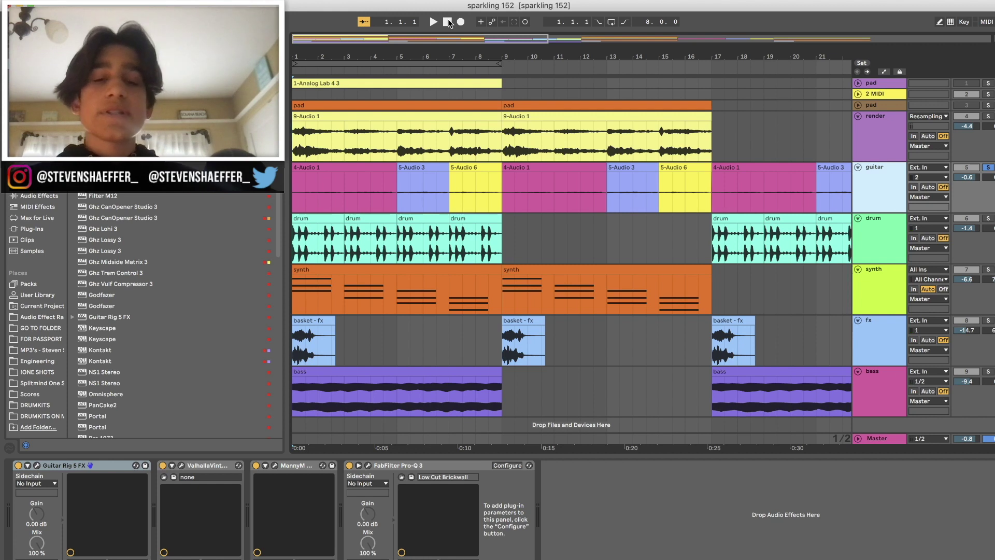
{"action": "left_click", "coordinate": [295, 190]}
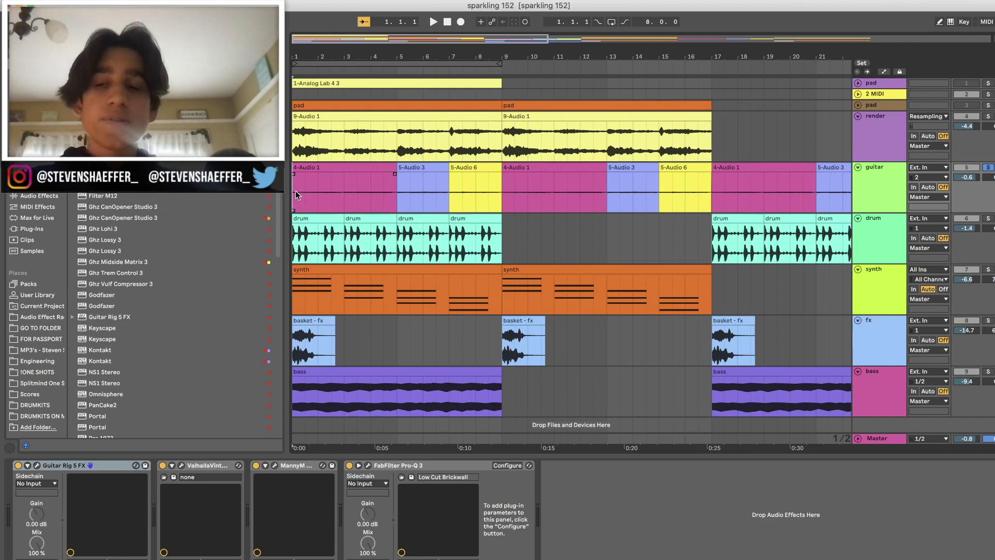
{"action": "key", "text": "space"}
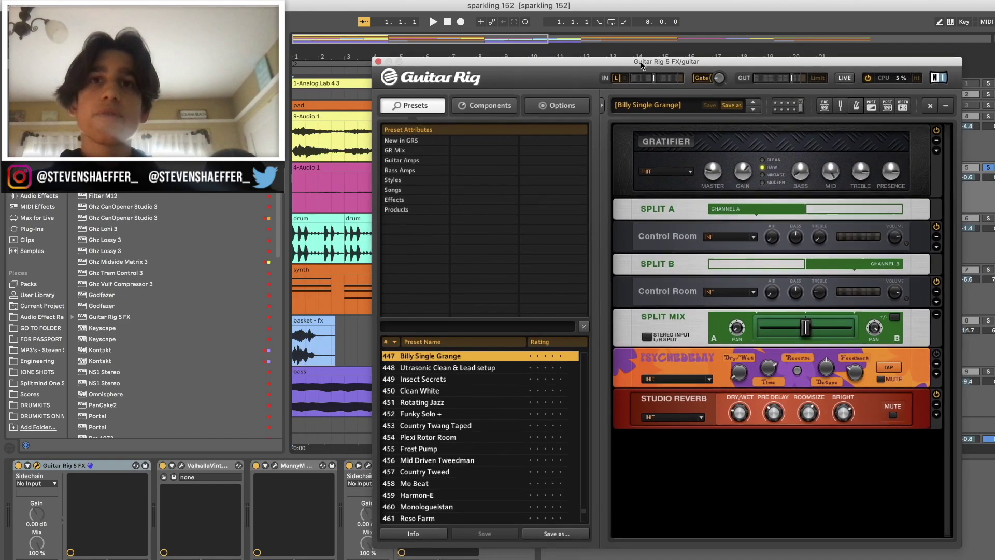
Step: Review the guitar track's effect chain: Guitar Rig 5 FX, MannyM Delay and the FabFilter Pro-Q 3 bands
{"action": "left_click_drag", "start_coordinate": [641, 65], "coordinate": [638, 63]}
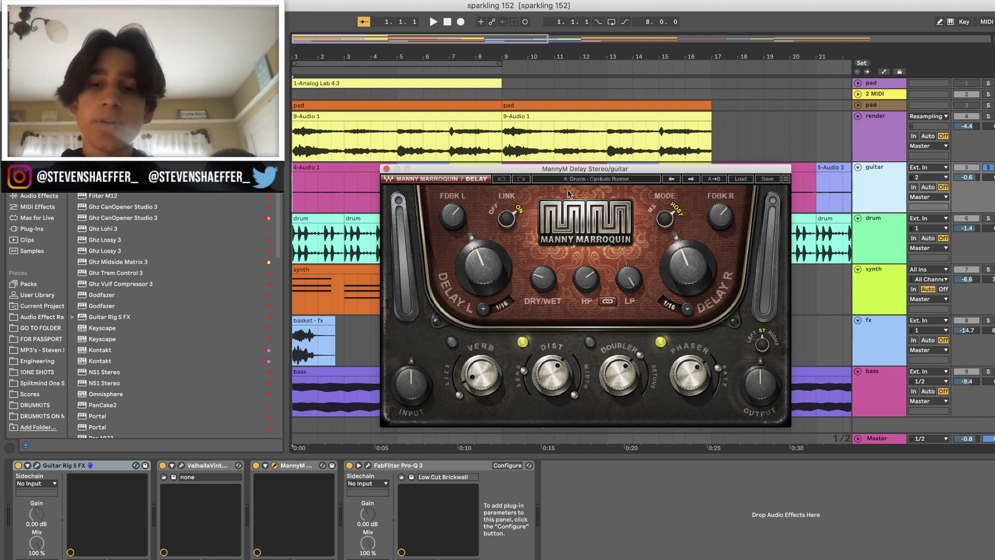
{"action": "mouse_move", "coordinate": [465, 222]}
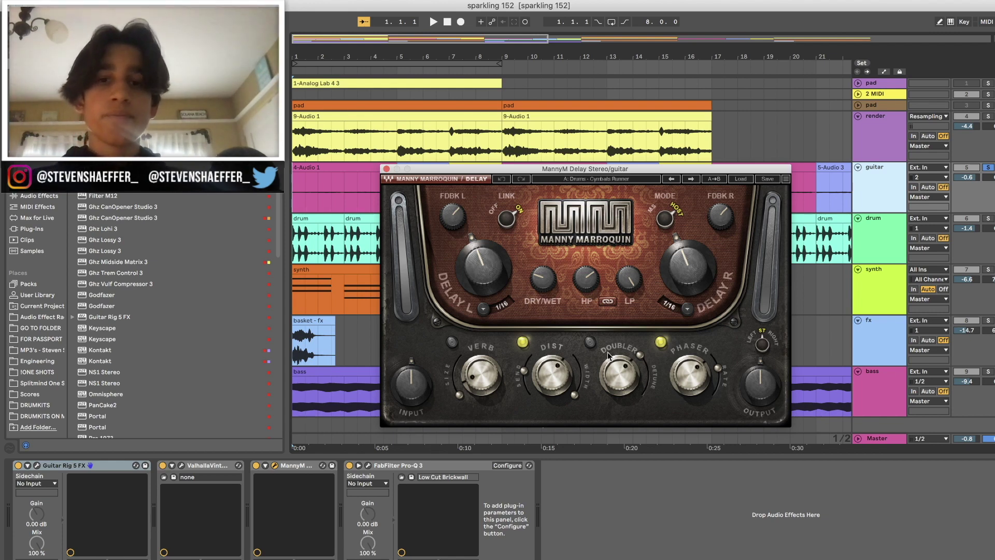
{"action": "left_click", "coordinate": [368, 465]}
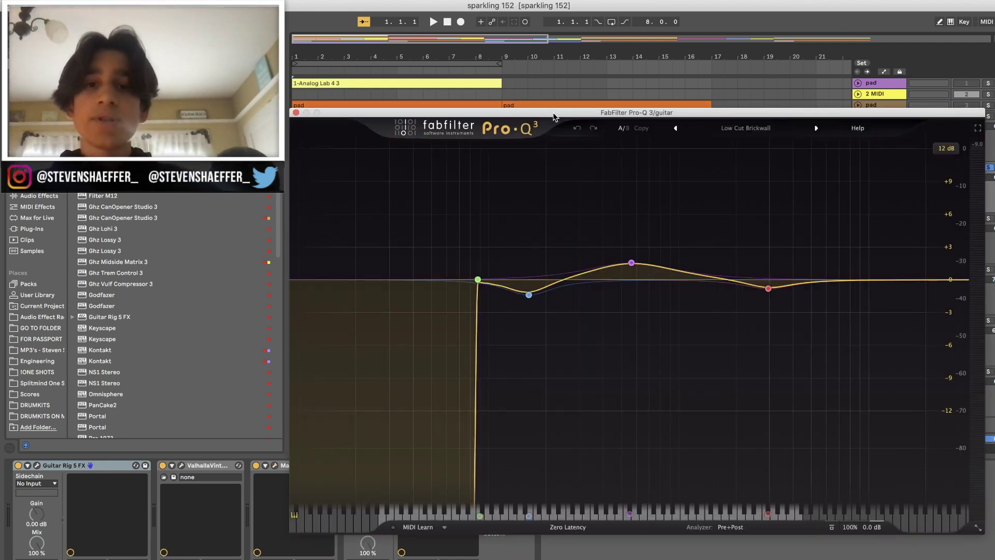
{"action": "mouse_move", "coordinate": [478, 284]}
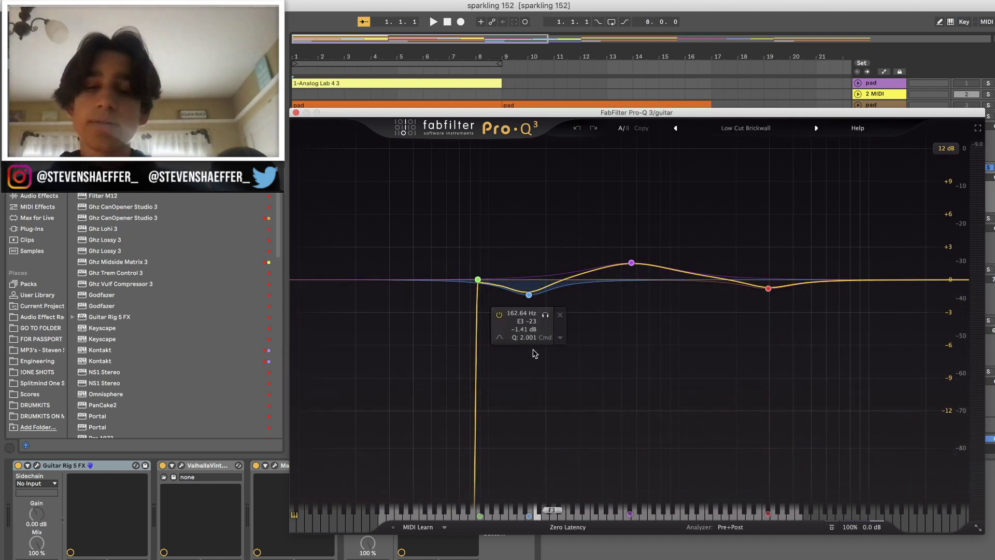
Step: Solo the drum track and select its first drum clip for a closer look
{"action": "left_click", "coordinate": [882, 218]}
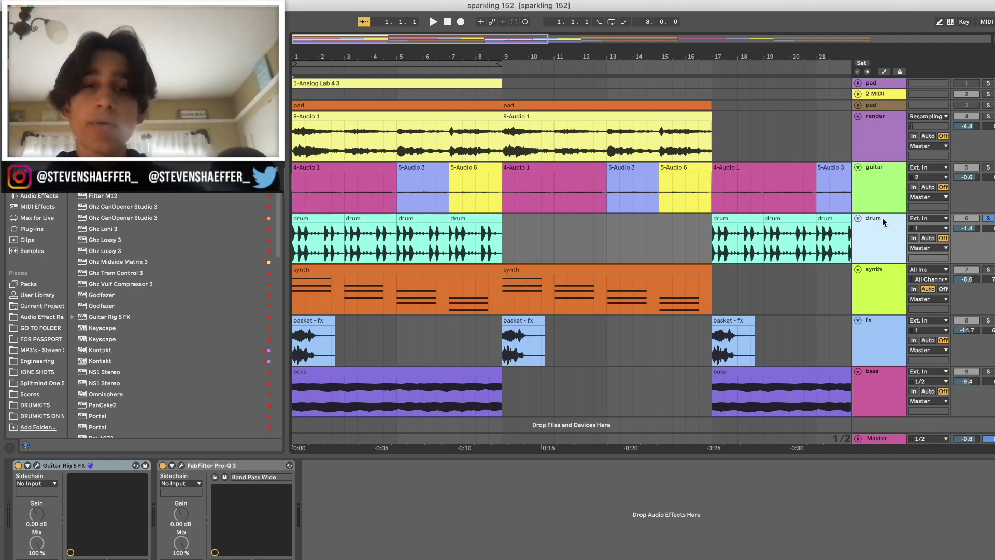
{"action": "left_click", "coordinate": [296, 246]}
{"action": "scroll", "coordinate": [295, 246], "scroll_direction": "up", "scroll_amount": 5}
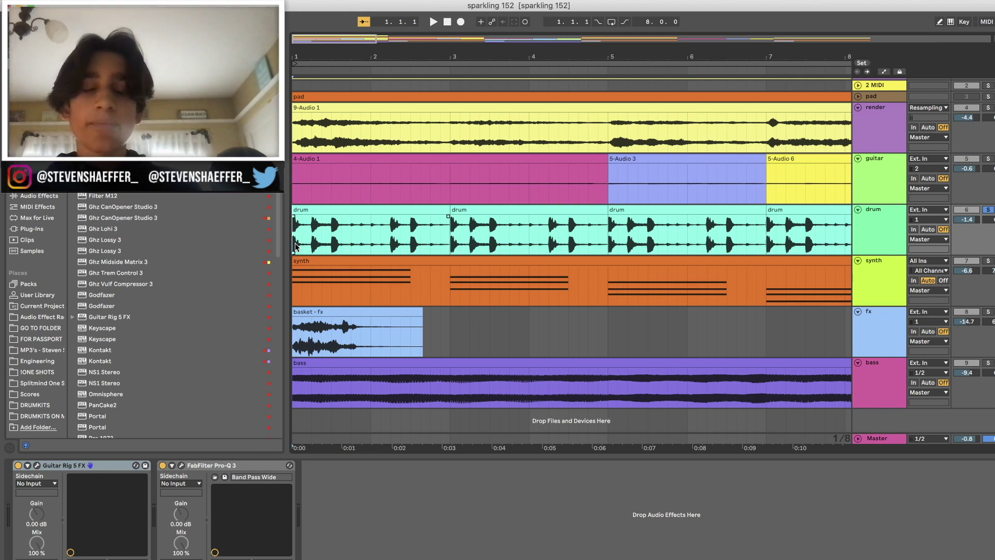
{"action": "scroll", "coordinate": [333, 208], "scroll_direction": "down", "scroll_amount": 4}
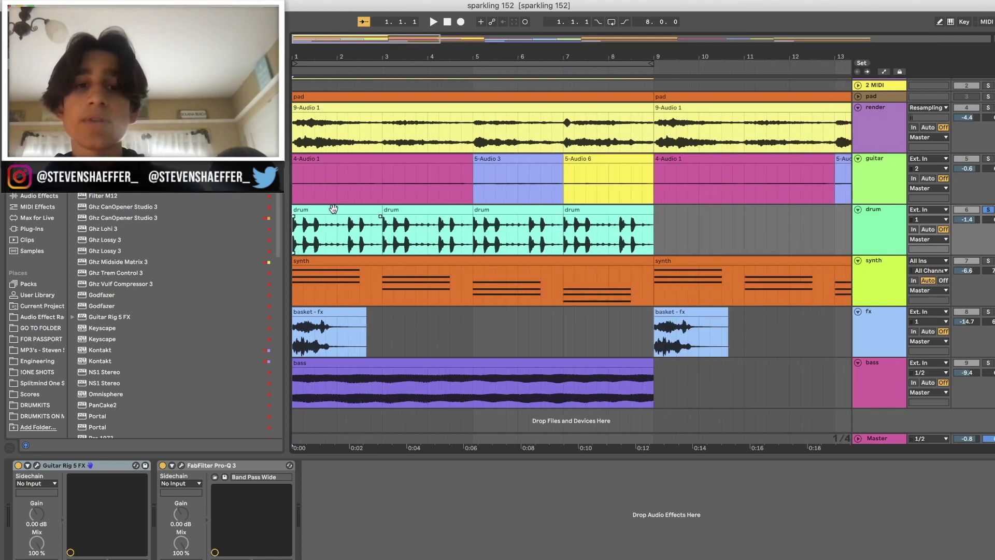
{"action": "double_click", "coordinate": [333, 208]}
{"action": "key", "text": "super+alt+l"}
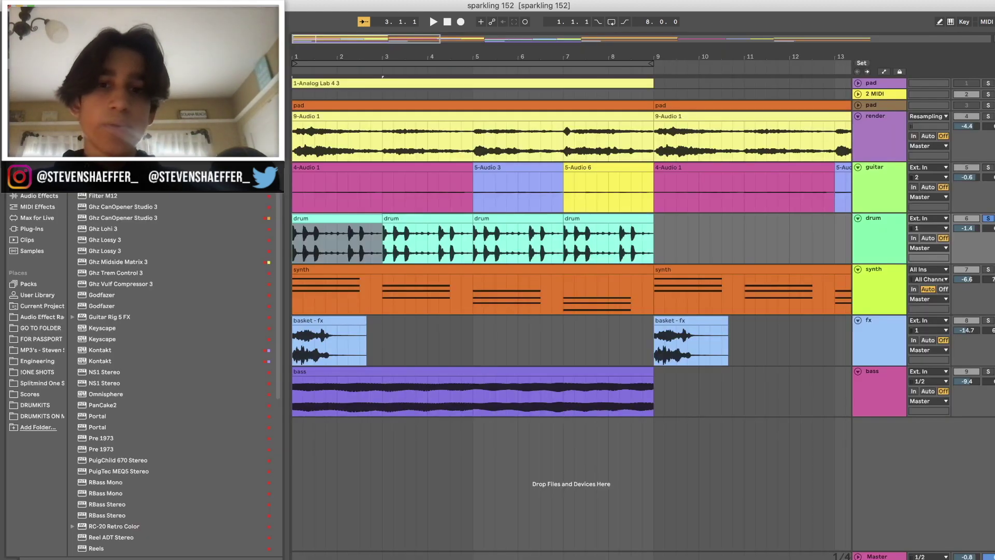
Step: Review the drum track's Guitar Rig 5 FX preset and the band-pass curve in its FabFilter Pro-Q 3
{"action": "double_click", "coordinate": [876, 239]}
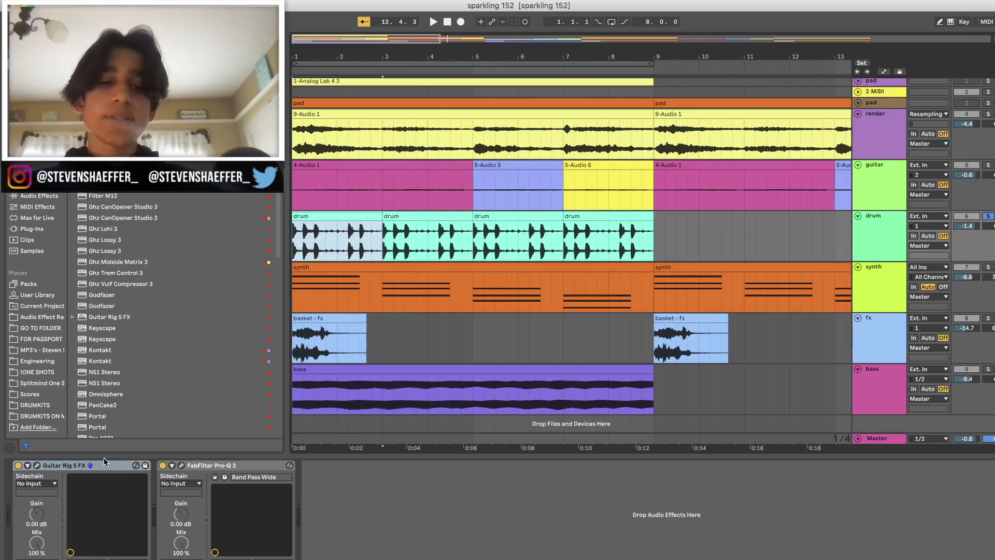
{"action": "left_click", "coordinate": [36, 465]}
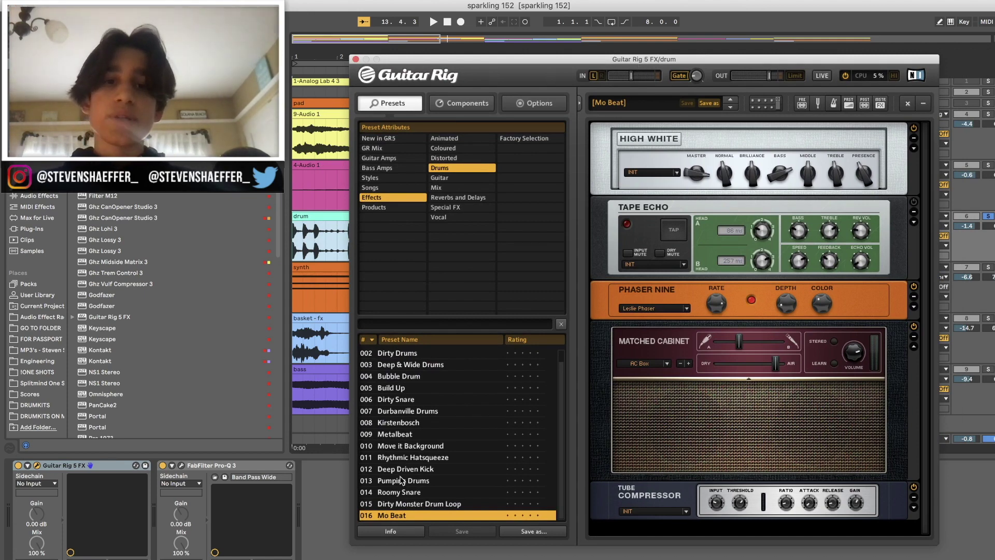
{"action": "left_click", "coordinate": [356, 59]}
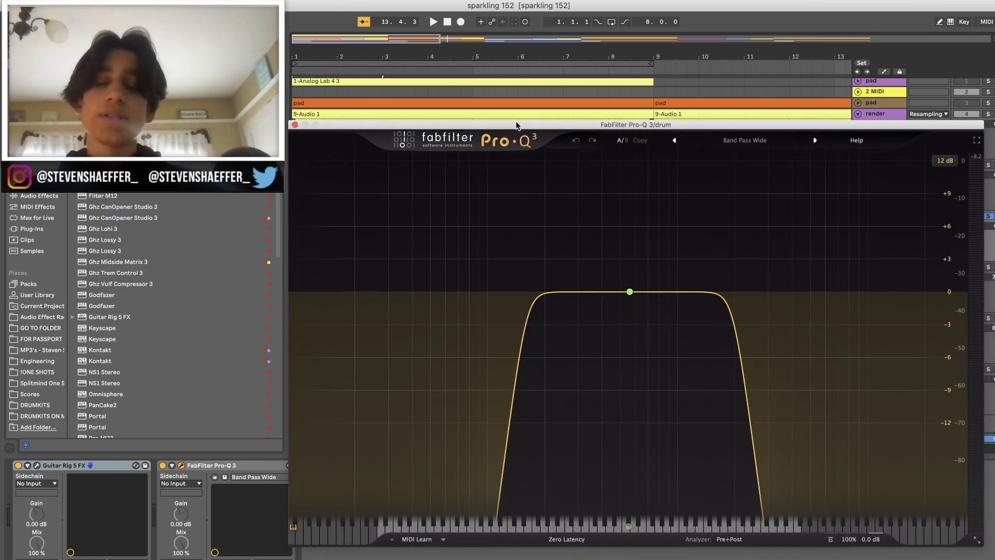
{"action": "mouse_move", "coordinate": [715, 282]}
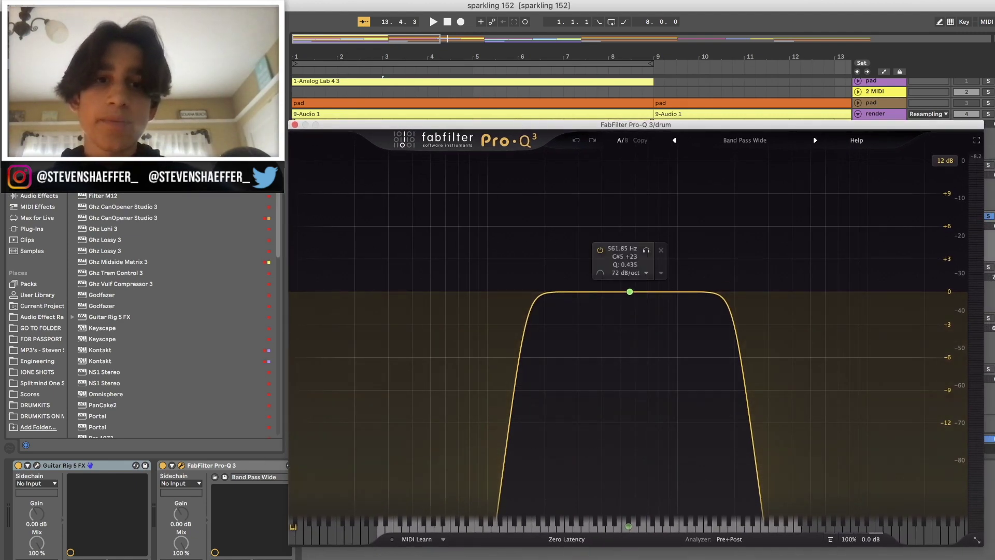
Step: Solo the synth track, view its Analog Lab 4 preset and play the part from bar 1
{"action": "left_click", "coordinate": [889, 299]}
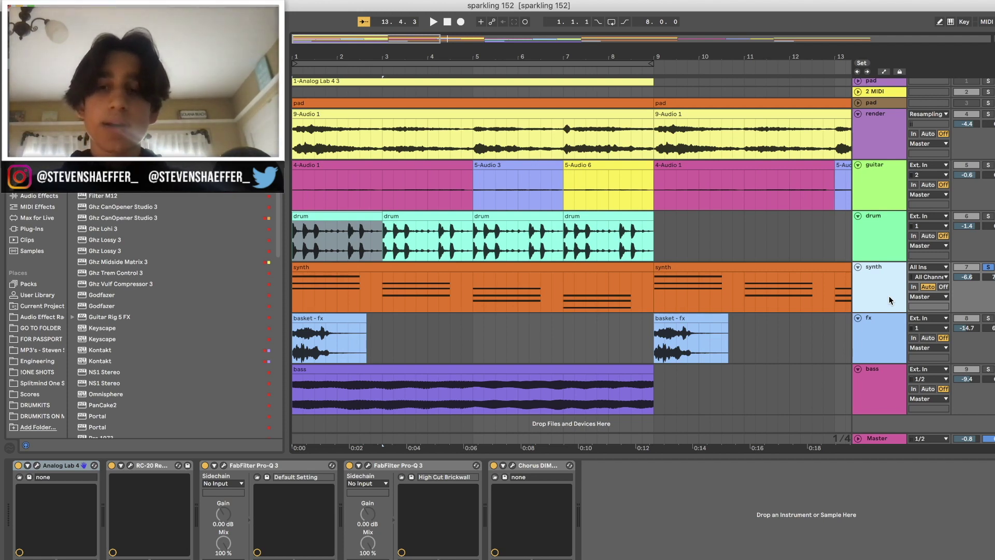
{"action": "key", "text": "super+alt+p"}
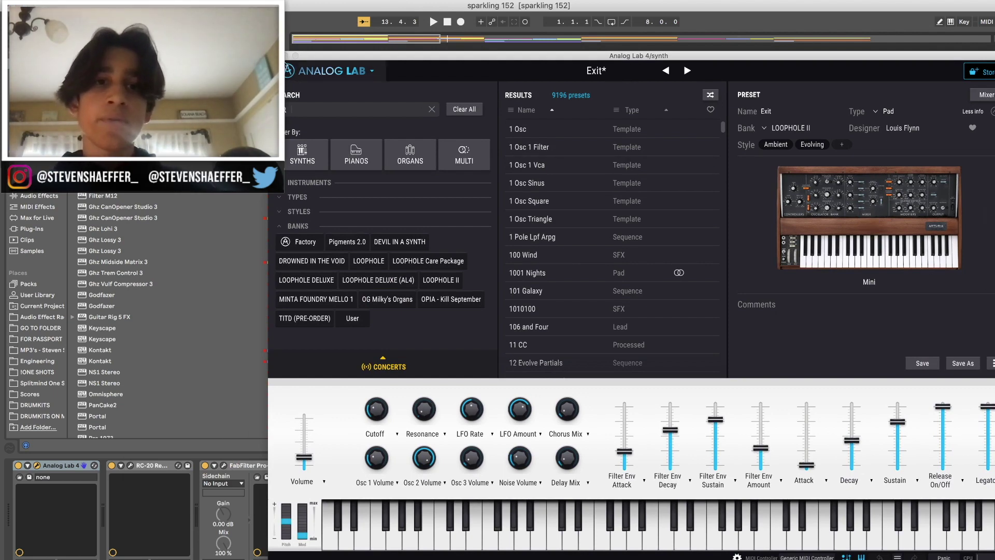
{"action": "key", "text": "super+alt+p"}
{"action": "left_click", "coordinate": [295, 295]}
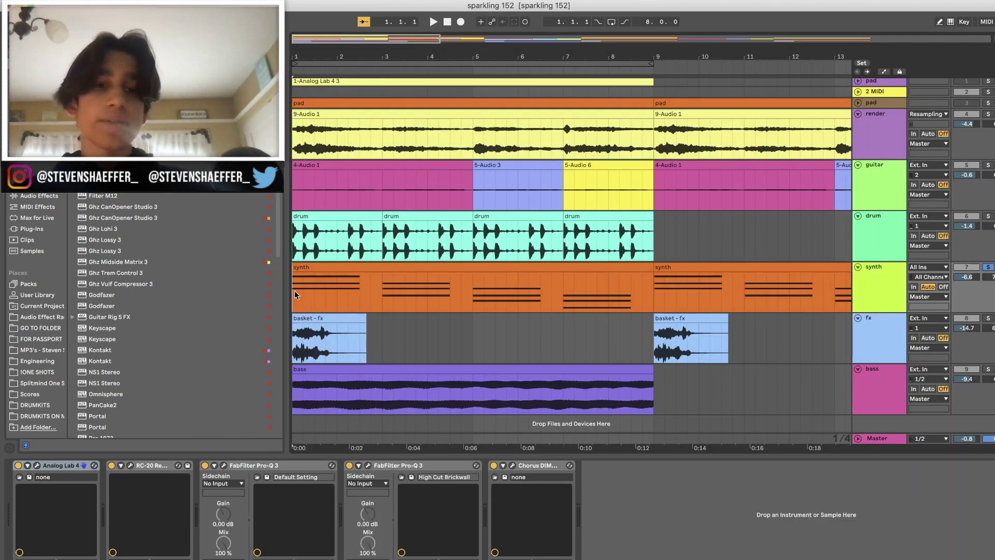
{"action": "key", "text": "space"}
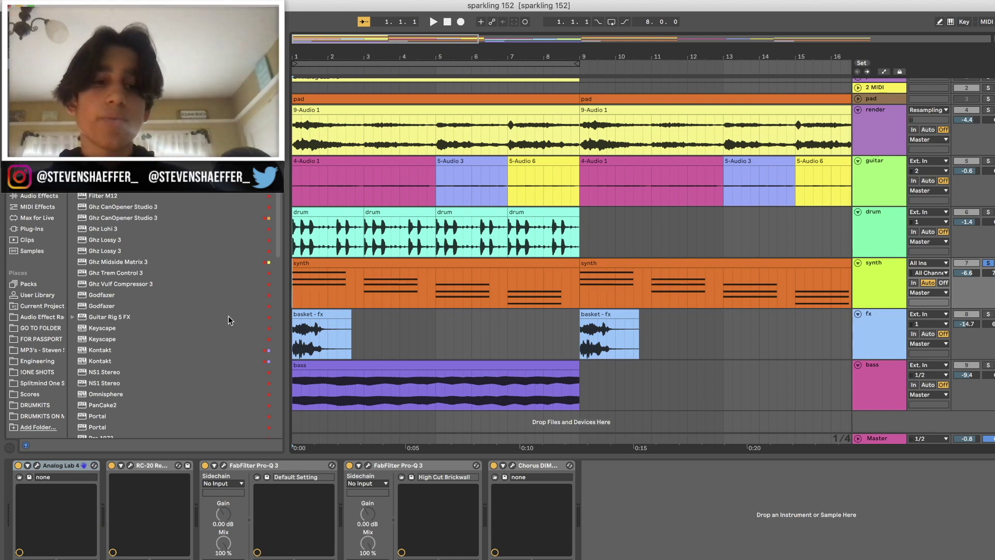
Step: Examine the narrow cuts in the synth track's first FabFilter Pro-Q 3 and play the synth part
{"action": "key", "text": "super+alt+p"}
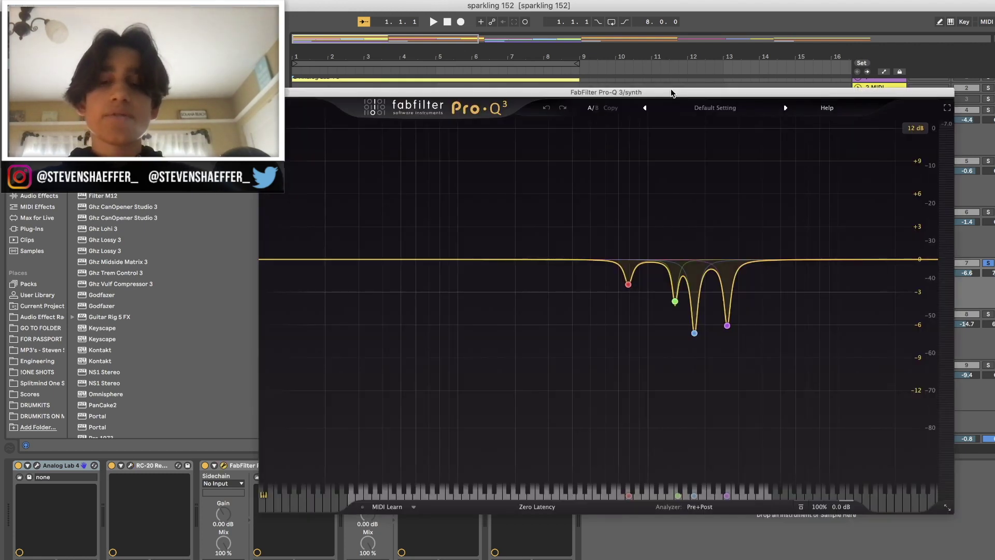
{"action": "mouse_move", "coordinate": [628, 286]}
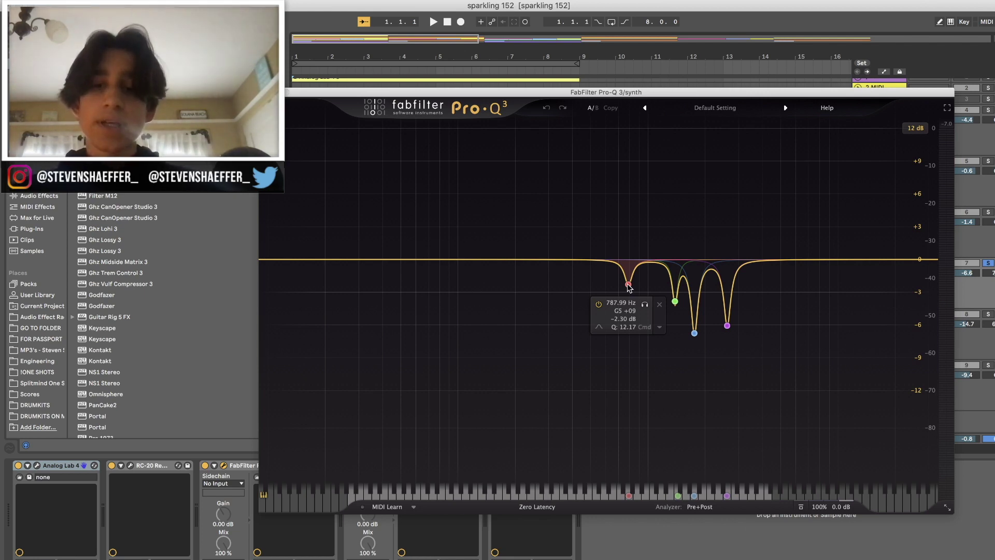
{"action": "left_click", "coordinate": [699, 506]}
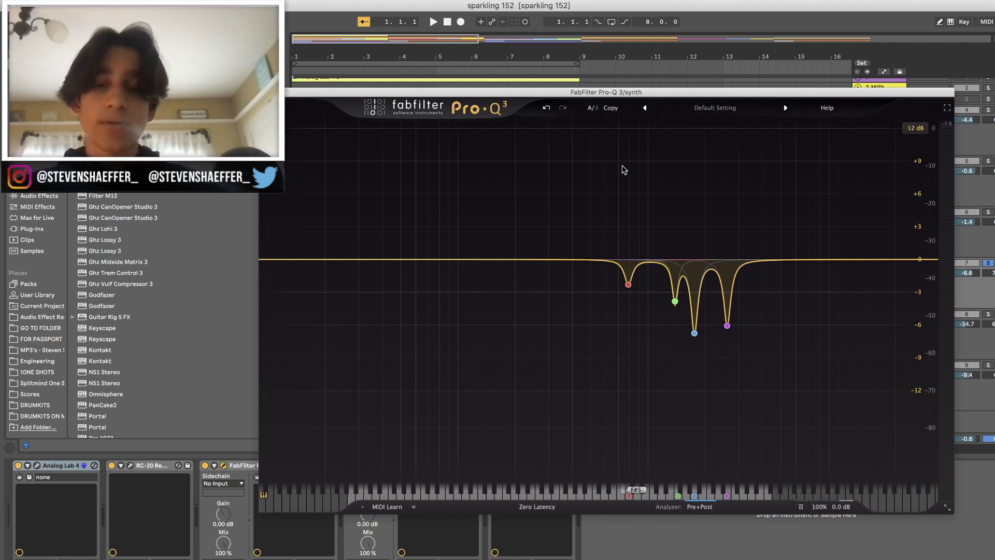
{"action": "key", "text": "space"}
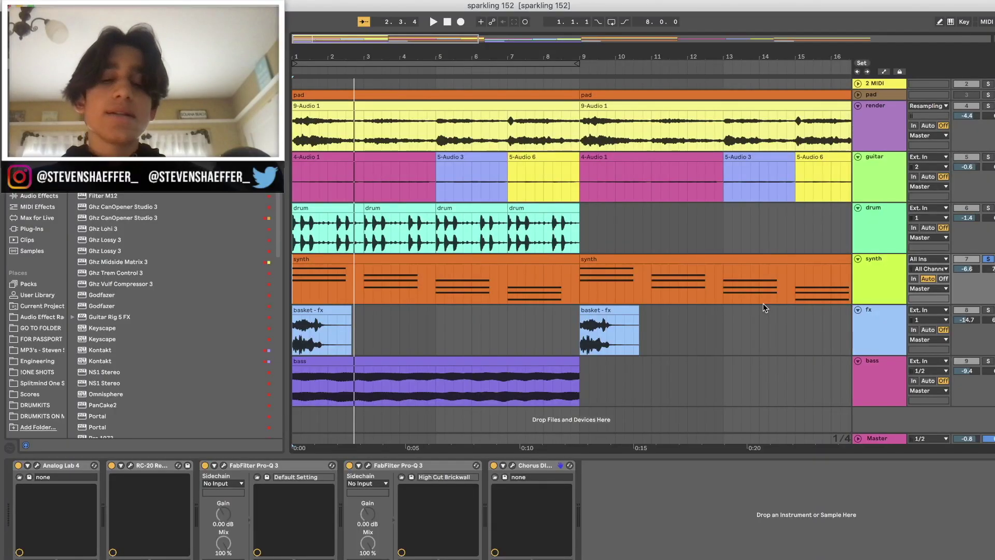
Step: Solo the fx track and play its first basket - fx clip from bar 1
{"action": "left_click", "coordinate": [881, 338]}
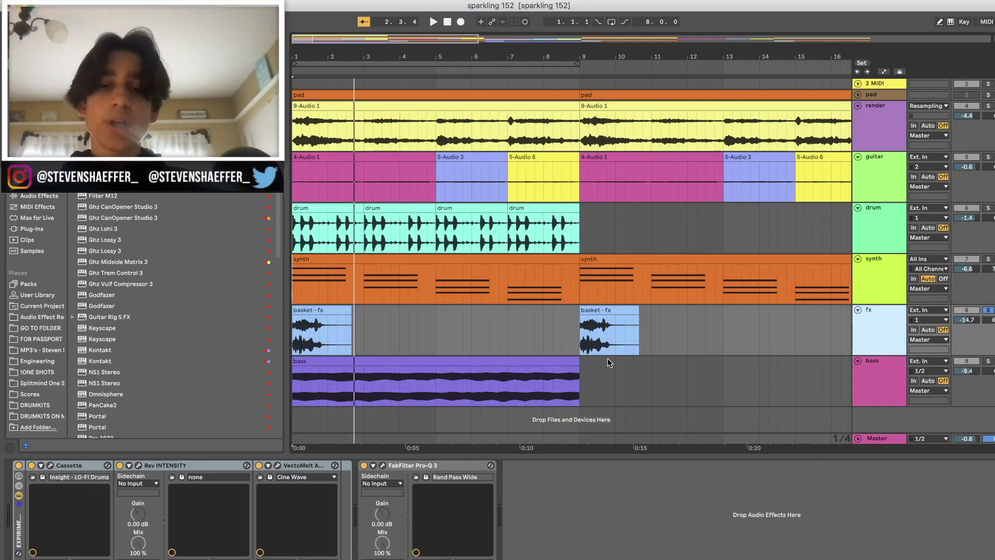
{"action": "left_click", "coordinate": [295, 327]}
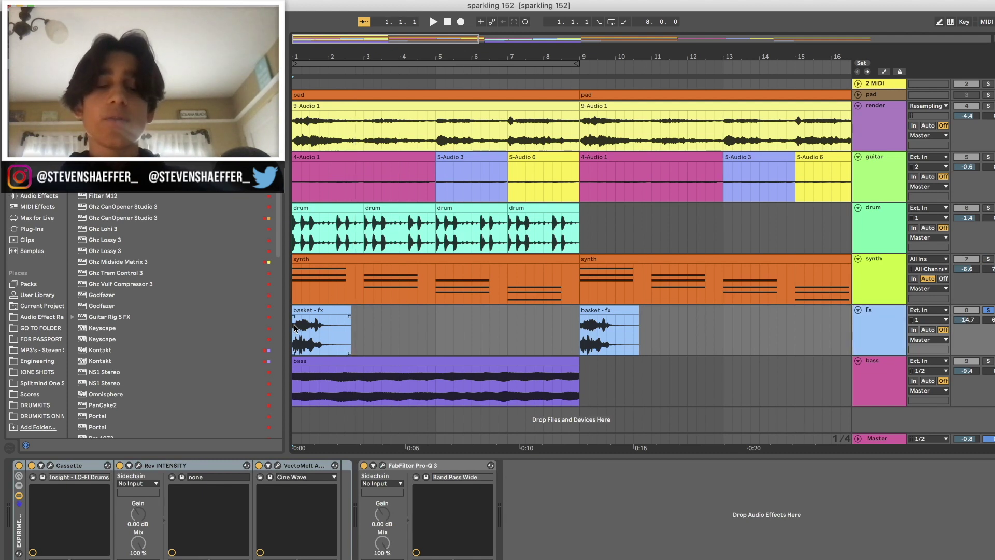
{"action": "key", "text": "minus"}
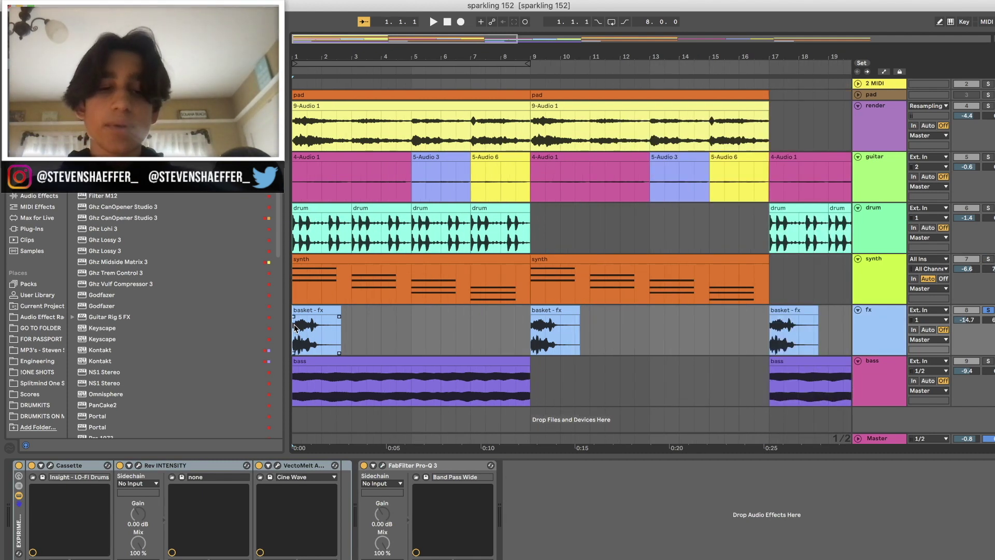
{"action": "key", "text": "space"}
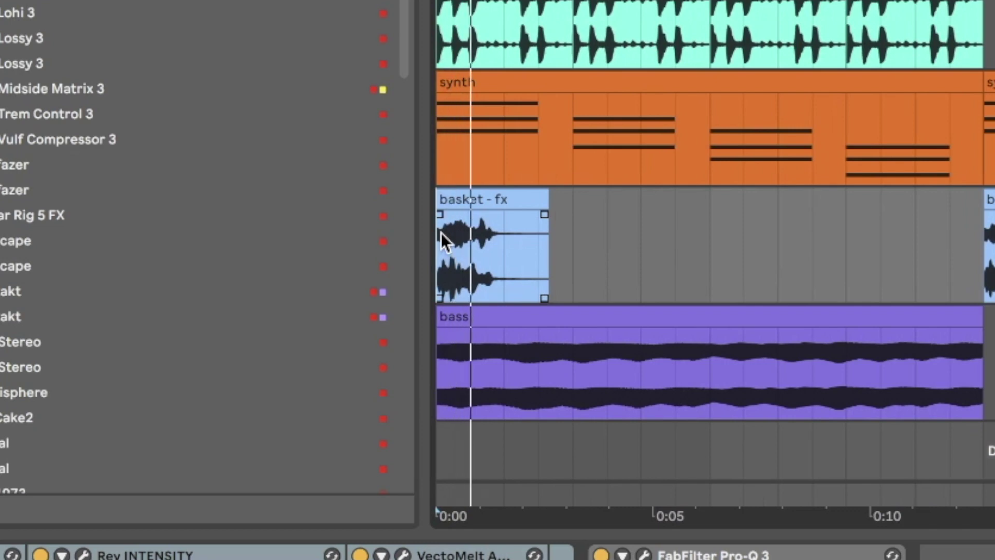
{"action": "key", "text": "space"}
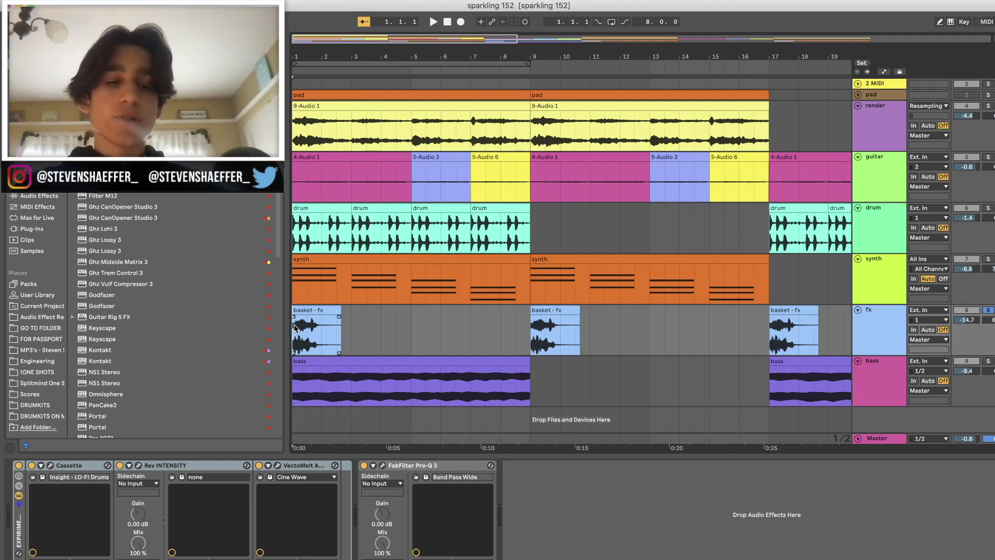
Step: Open the fx track's Rev INTENSITY reverb to view its settings
{"action": "left_click", "coordinate": [277, 465]}
{"action": "left_click_drag", "start_coordinate": [525, 104], "coordinate": [514, 129]}
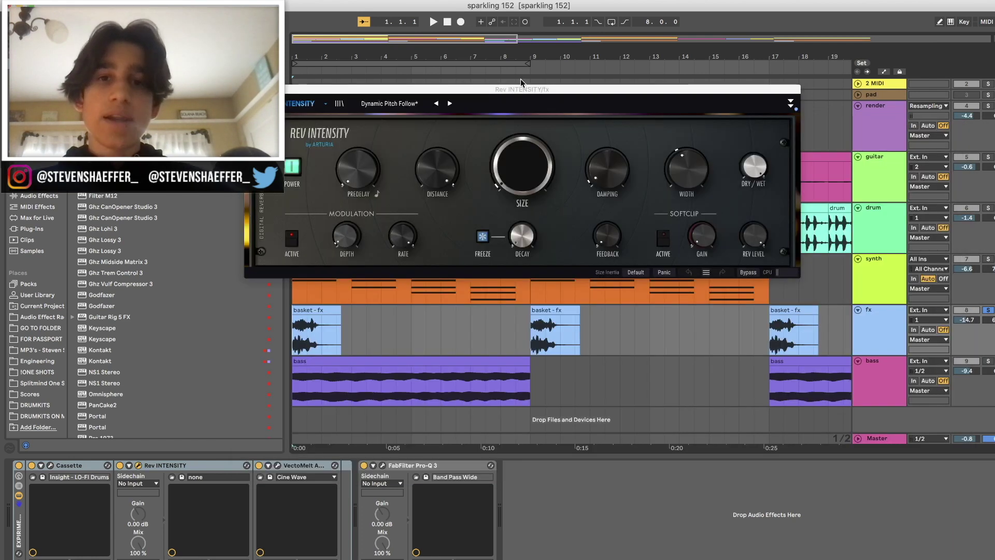
Step: View the fx track's Rev INTENSITY and Cassette settings and close both plug-in windows
{"action": "left_click_drag", "start_coordinate": [521, 89], "coordinate": [595, 158]}
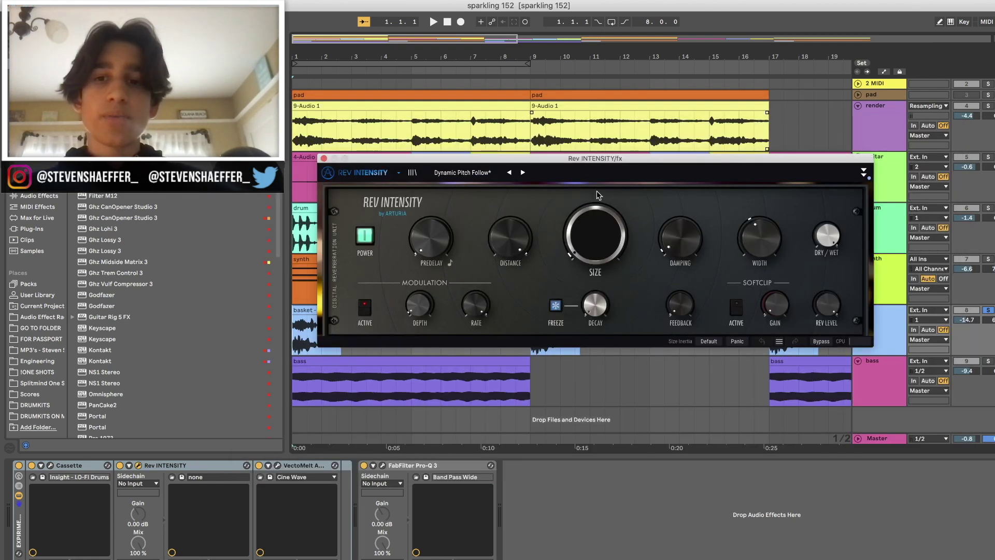
{"action": "left_click", "coordinate": [323, 158]}
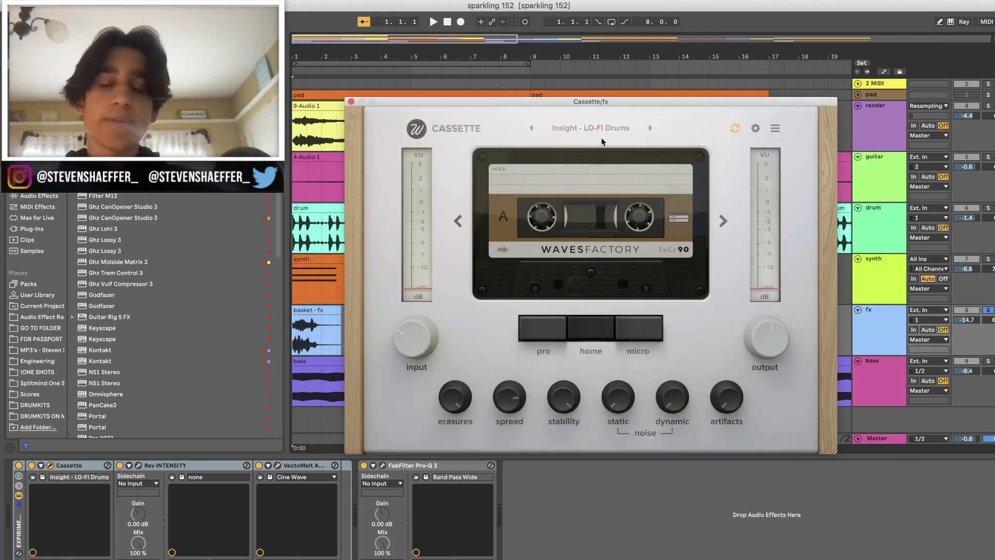
{"action": "key", "text": "super+alt+p"}
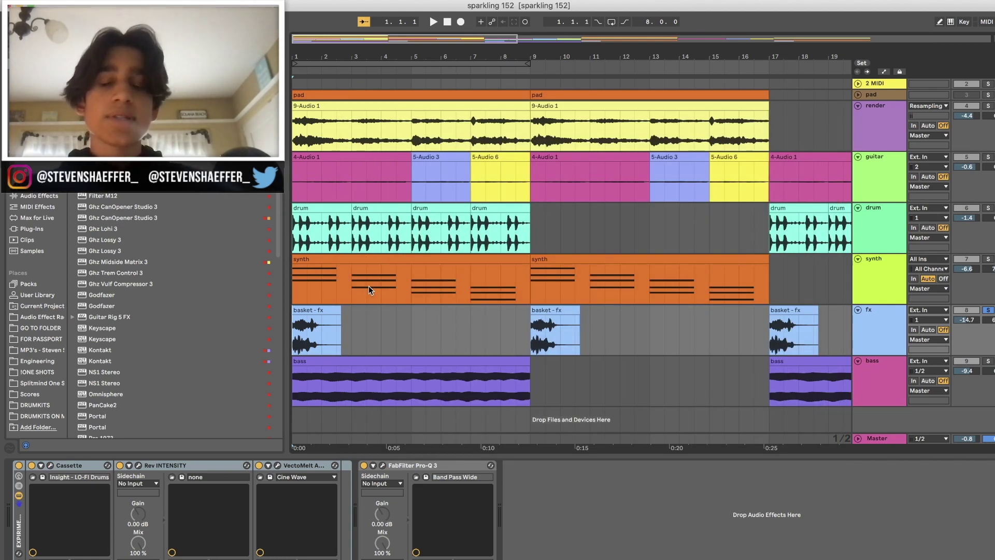
Step: Solo the bass track and play its first bass clip from bar 1
{"action": "left_click", "coordinate": [872, 382]}
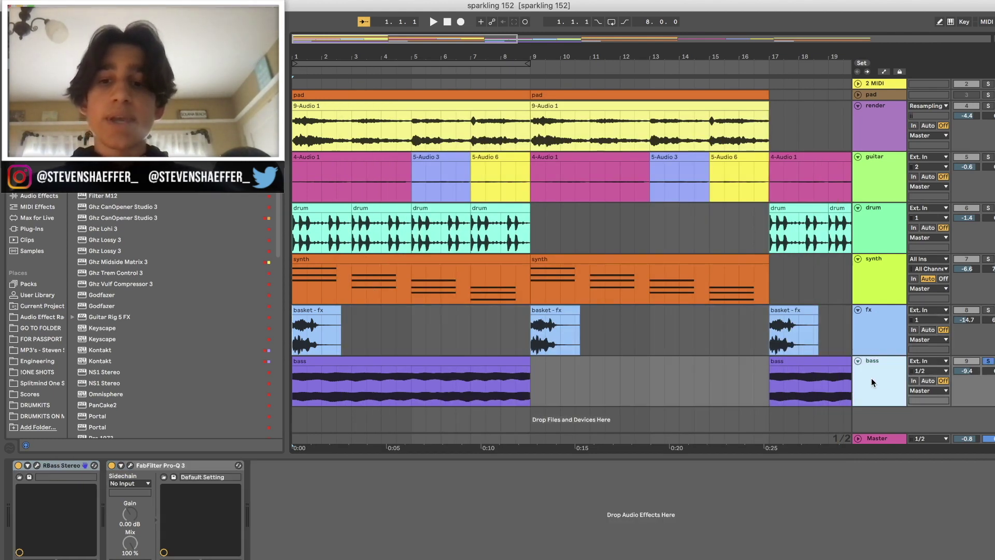
{"action": "left_click", "coordinate": [296, 384]}
{"action": "scroll", "coordinate": [292, 388], "scroll_direction": "up", "scroll_amount": 3}
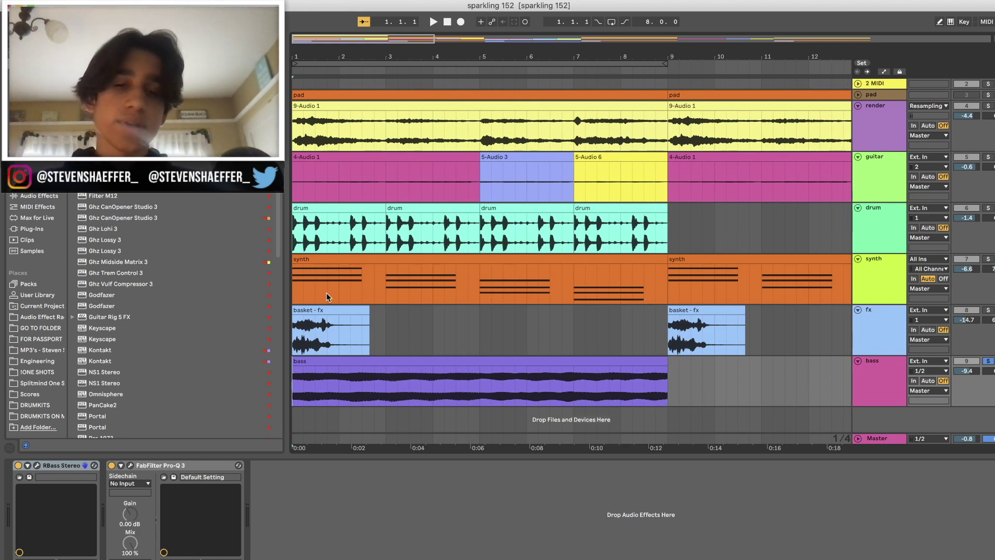
{"action": "key", "text": "space"}
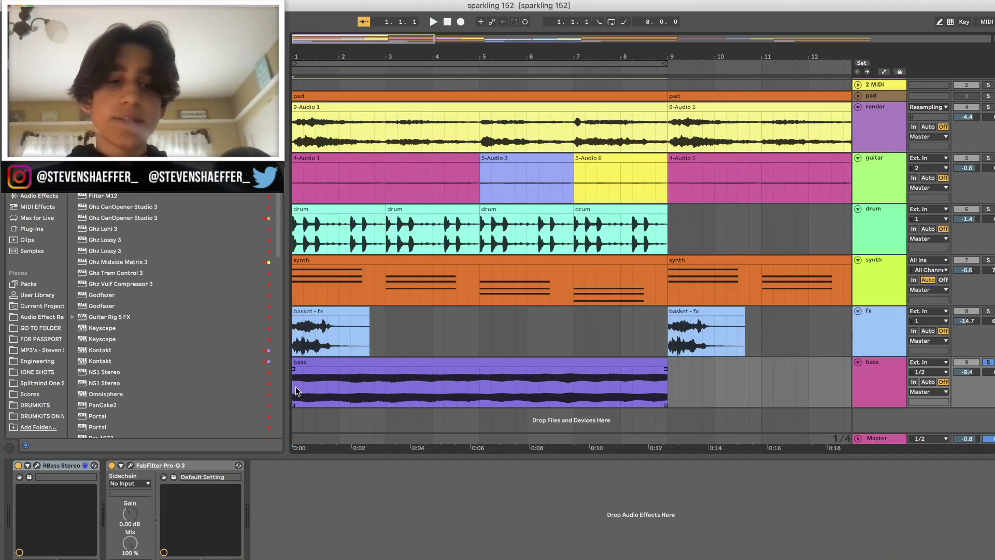
Step: View the bass track's RBass Stereo settings and examine both bands of its FabFilter Pro-Q 3 curve
{"action": "left_click", "coordinate": [36, 464]}
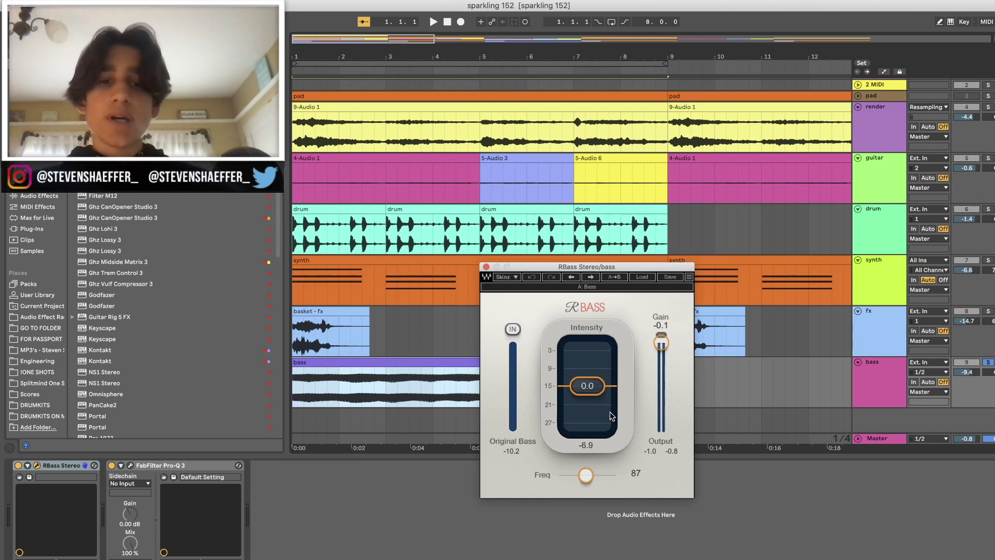
{"action": "left_click", "coordinate": [486, 267]}
{"action": "left_click_drag", "start_coordinate": [565, 118], "coordinate": [532, 126]}
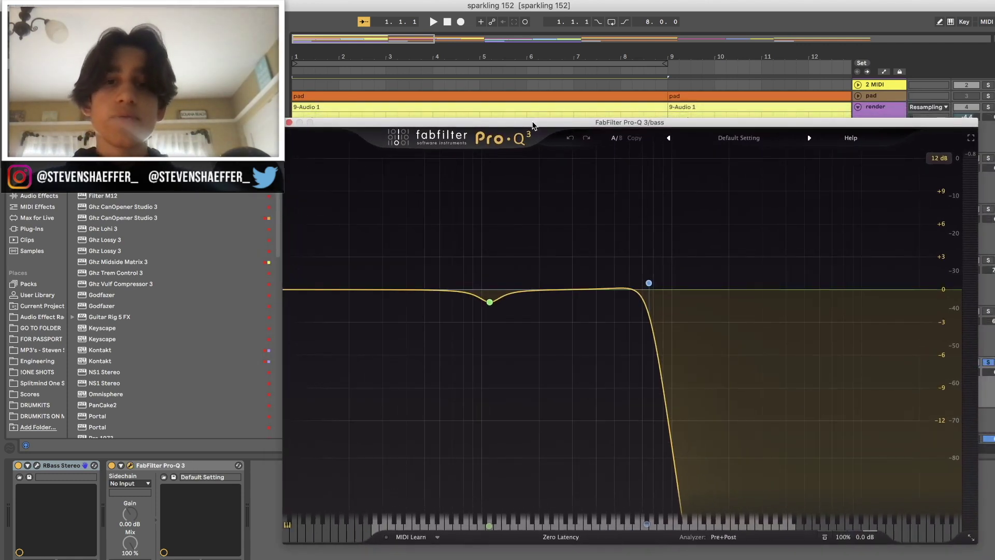
{"action": "mouse_move", "coordinate": [720, 411]}
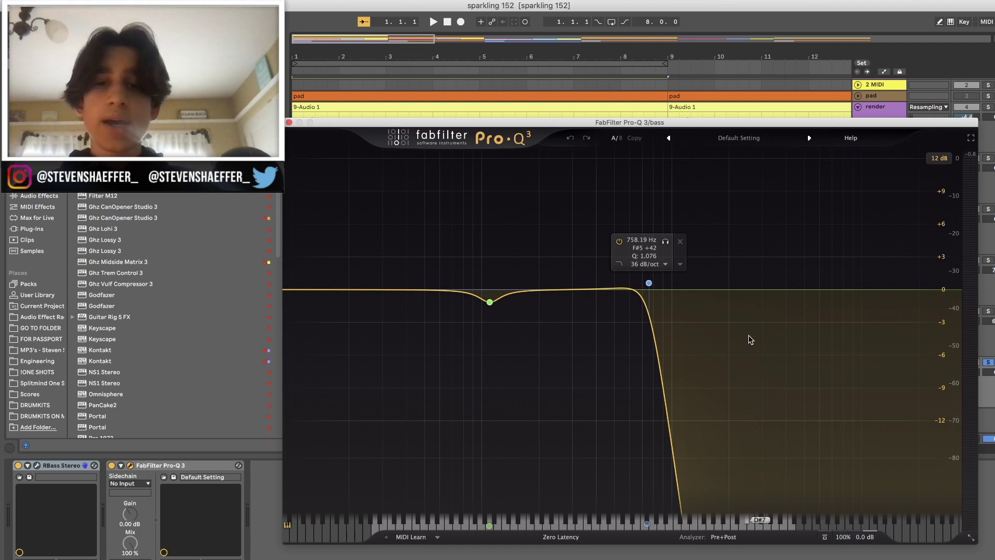
{"action": "mouse_move", "coordinate": [491, 308]}
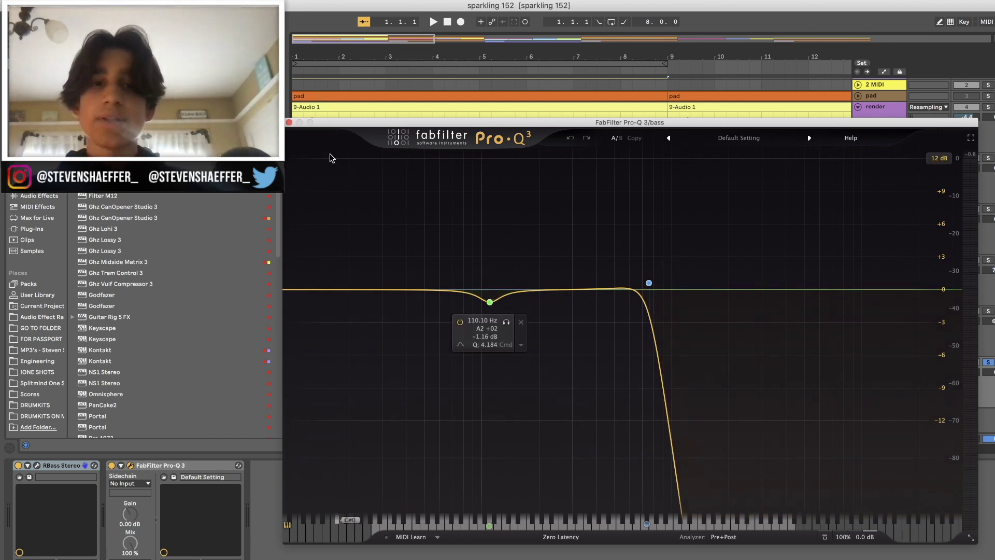
{"action": "left_click", "coordinate": [289, 122]}
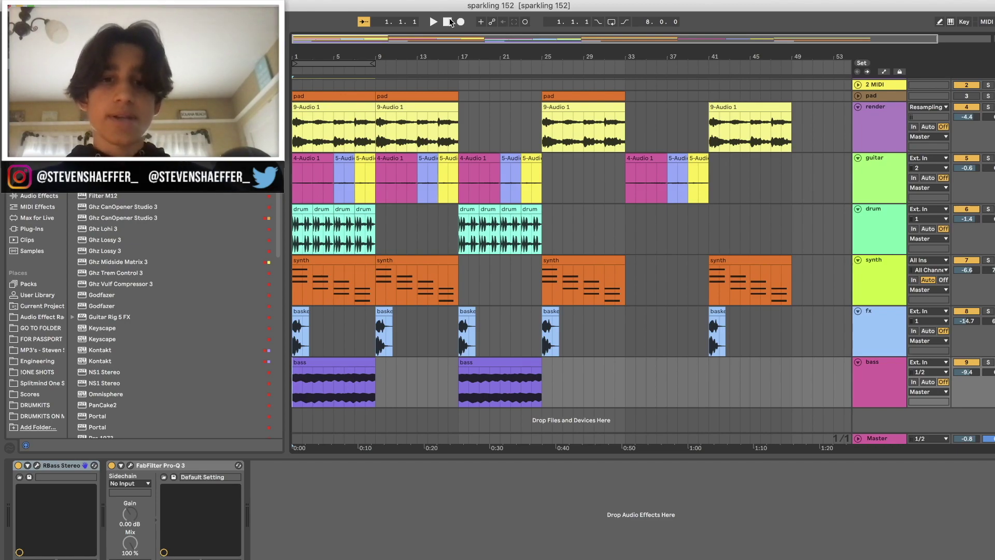
Step: Play the full arrangement from bar 1 with all tracks unsoloed and view the Master track's Ghz Midside Matrix 3 settings
{"action": "key", "text": "space"}
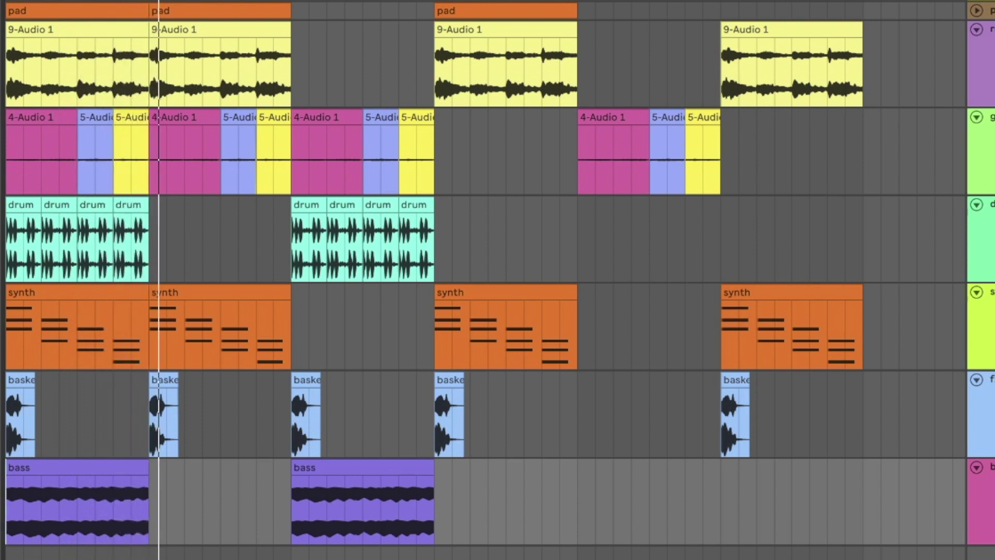
{"action": "key", "text": "space"}
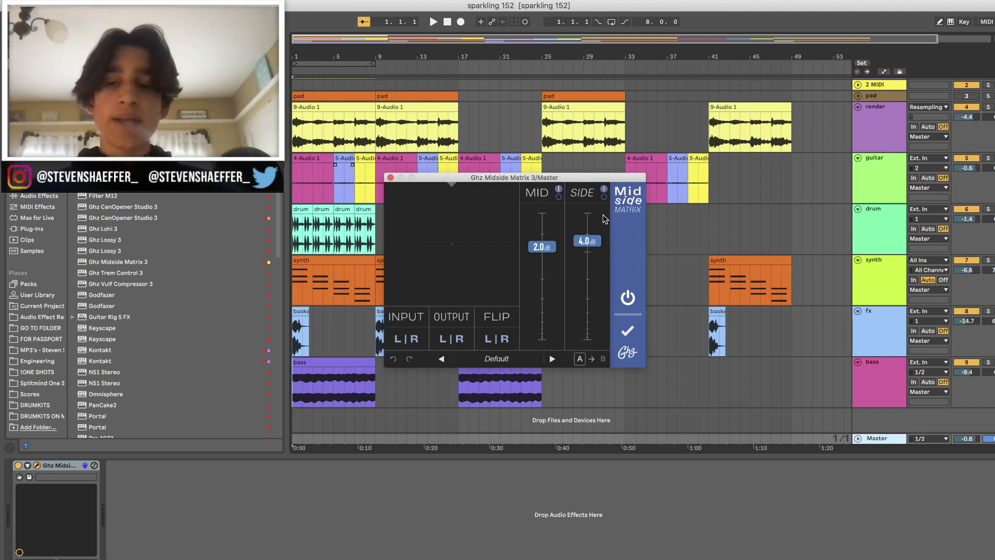
{"action": "left_click", "coordinate": [297, 142]}
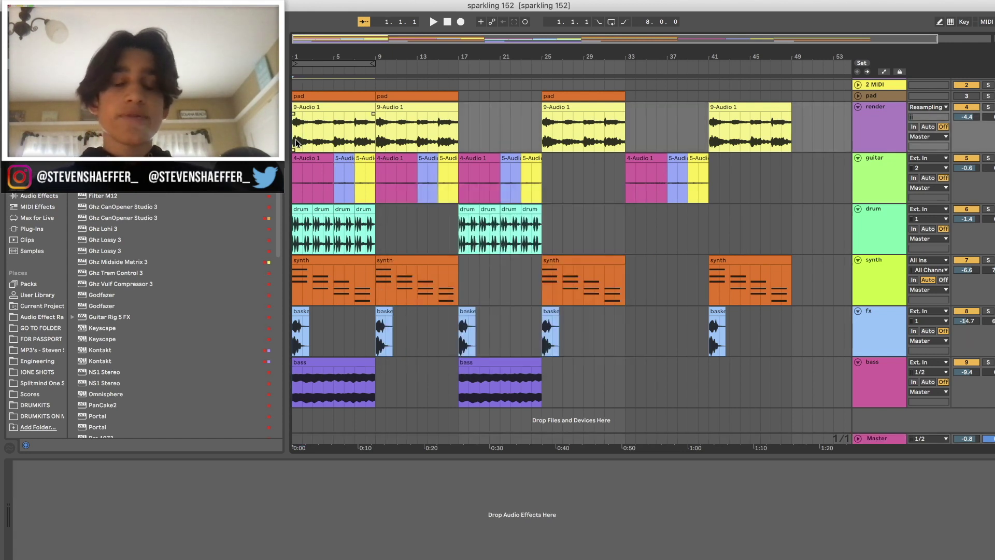